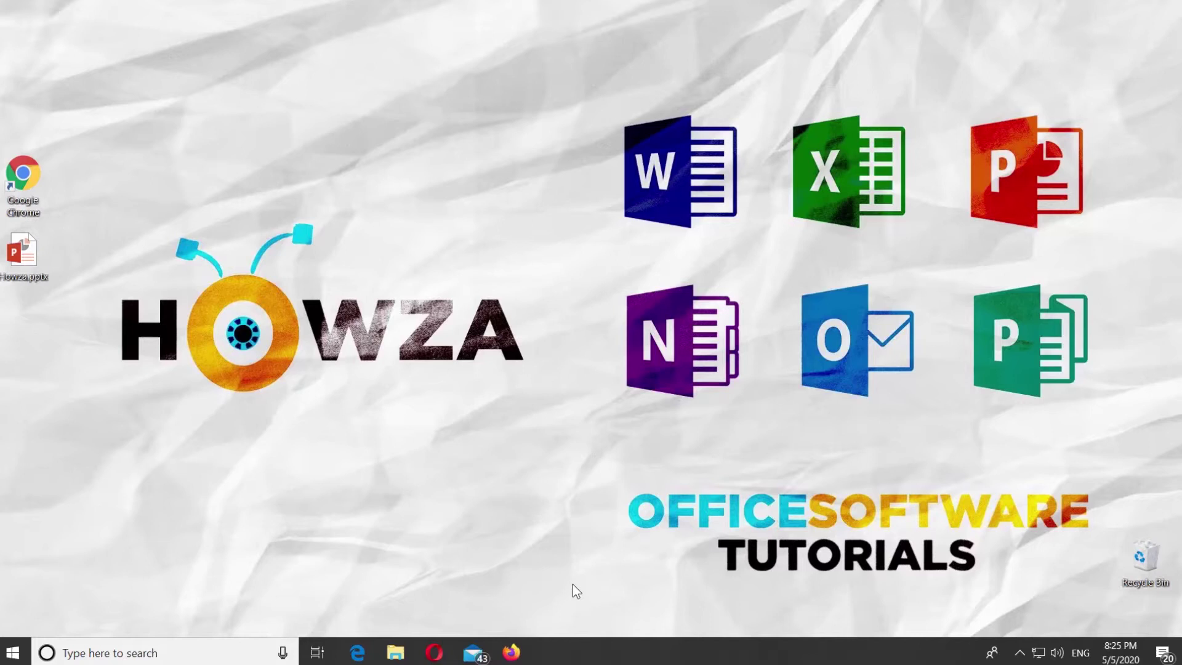
Open Howza.pptx and turn off Enable Live Preview in PowerPoint Options, confirming with OK
{"action": "double_click", "coordinate": [45, 261]}
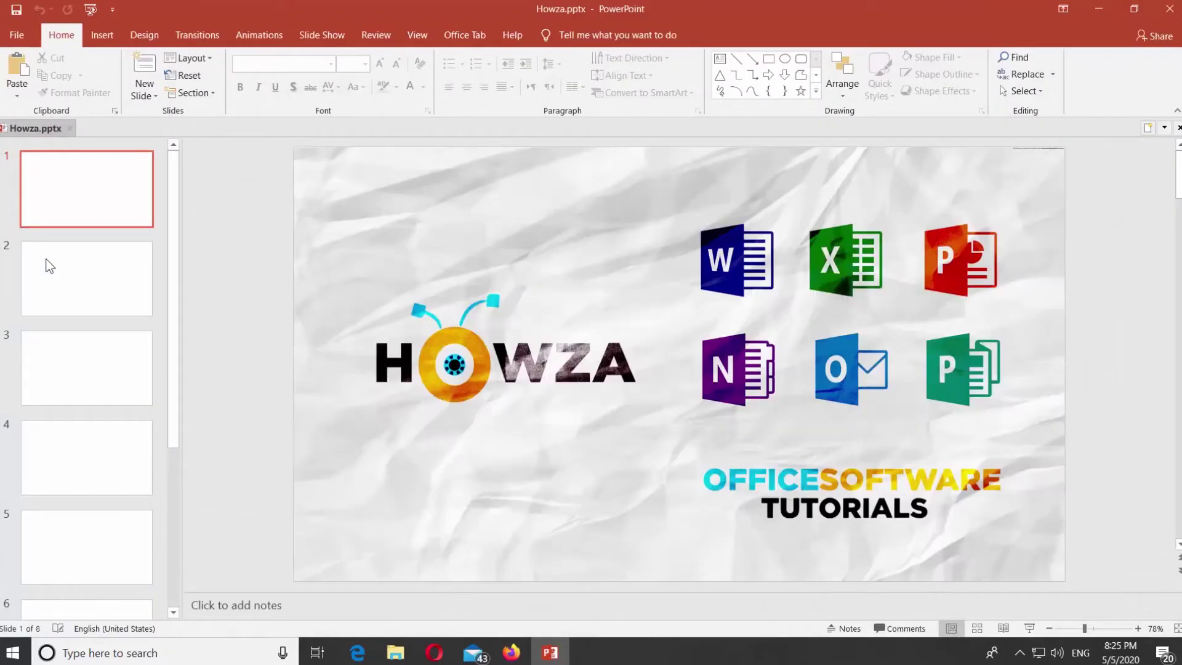
{"action": "left_click", "coordinate": [23, 34]}
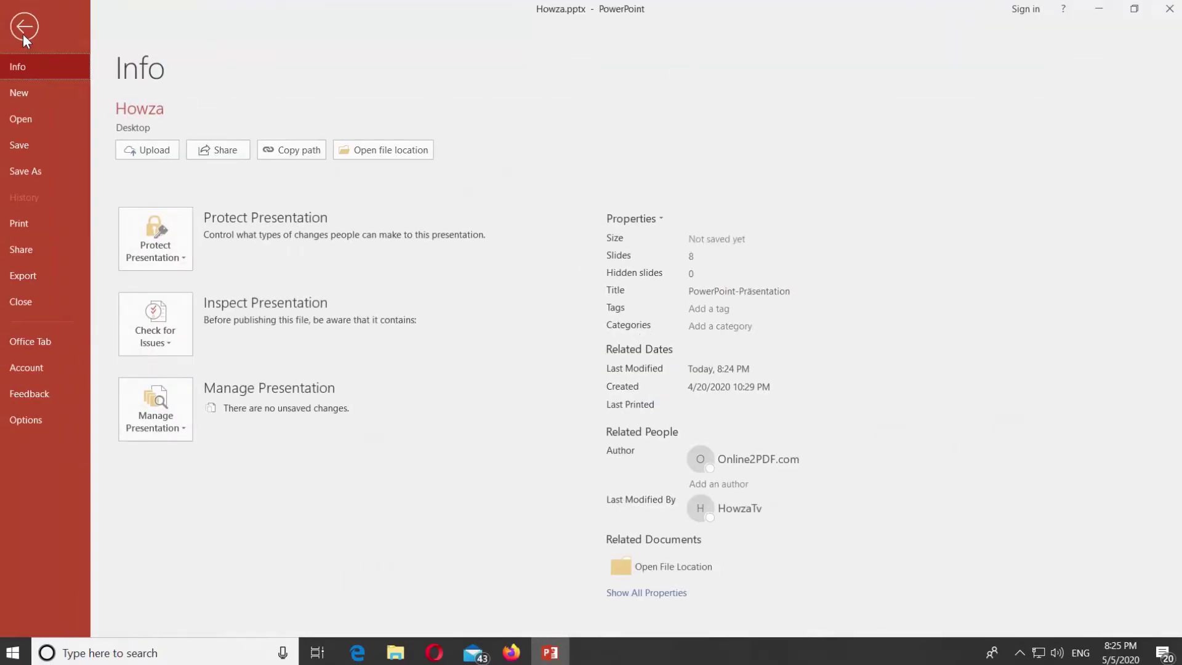
{"action": "left_click", "coordinate": [37, 420]}
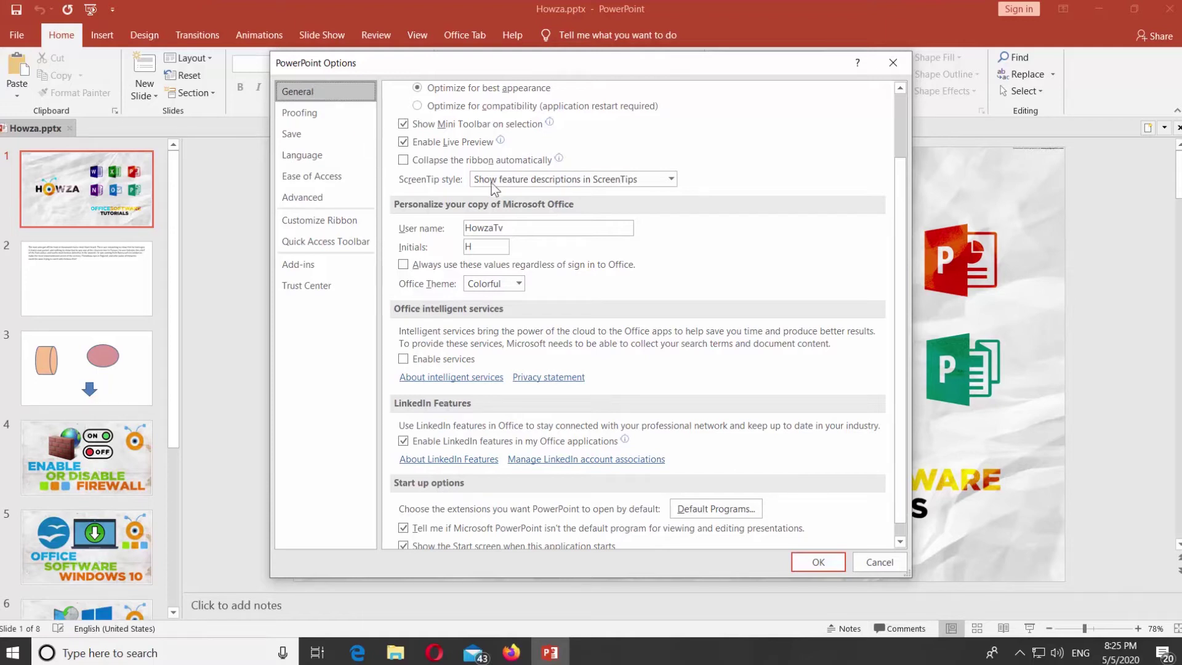
{"action": "left_click", "coordinate": [464, 139]}
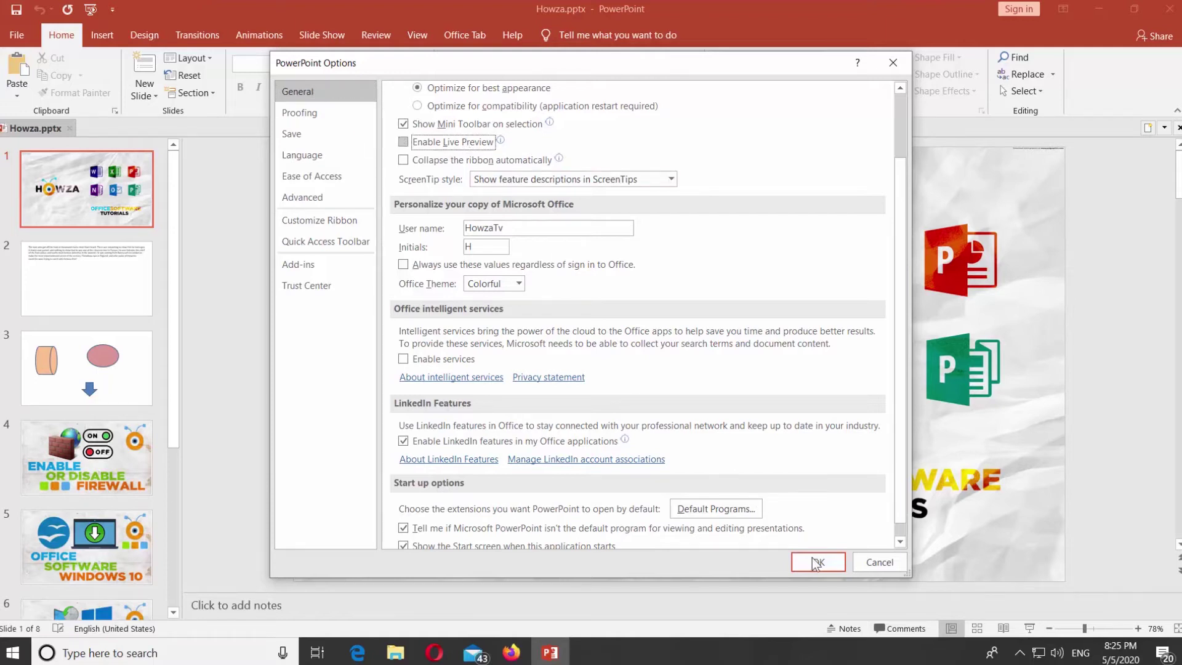
{"action": "left_click", "coordinate": [812, 561]}
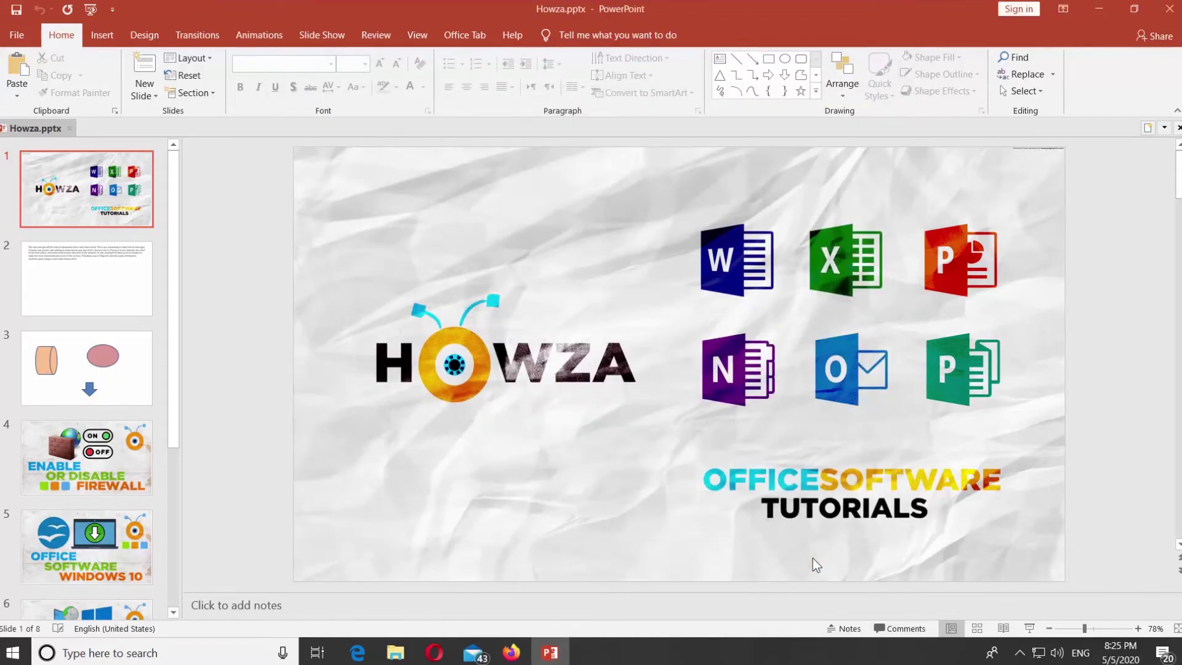
Check Enable Live Preview again on the Options General page and confirm with OK
{"action": "left_click", "coordinate": [18, 34]}
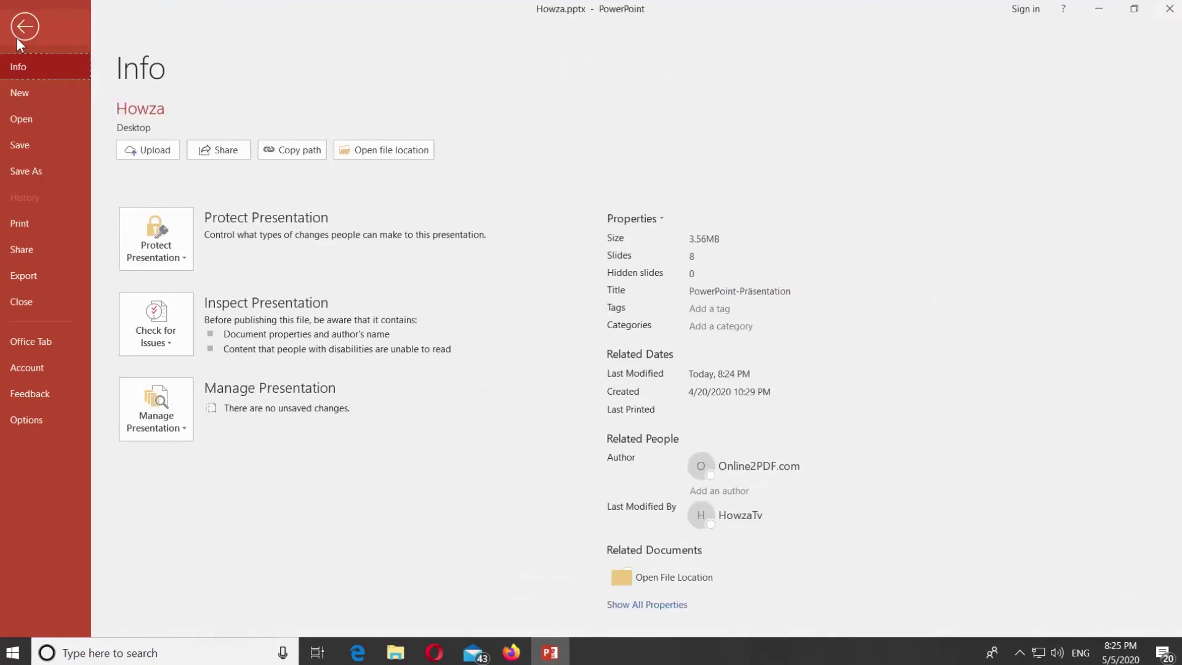
{"action": "left_click", "coordinate": [29, 423]}
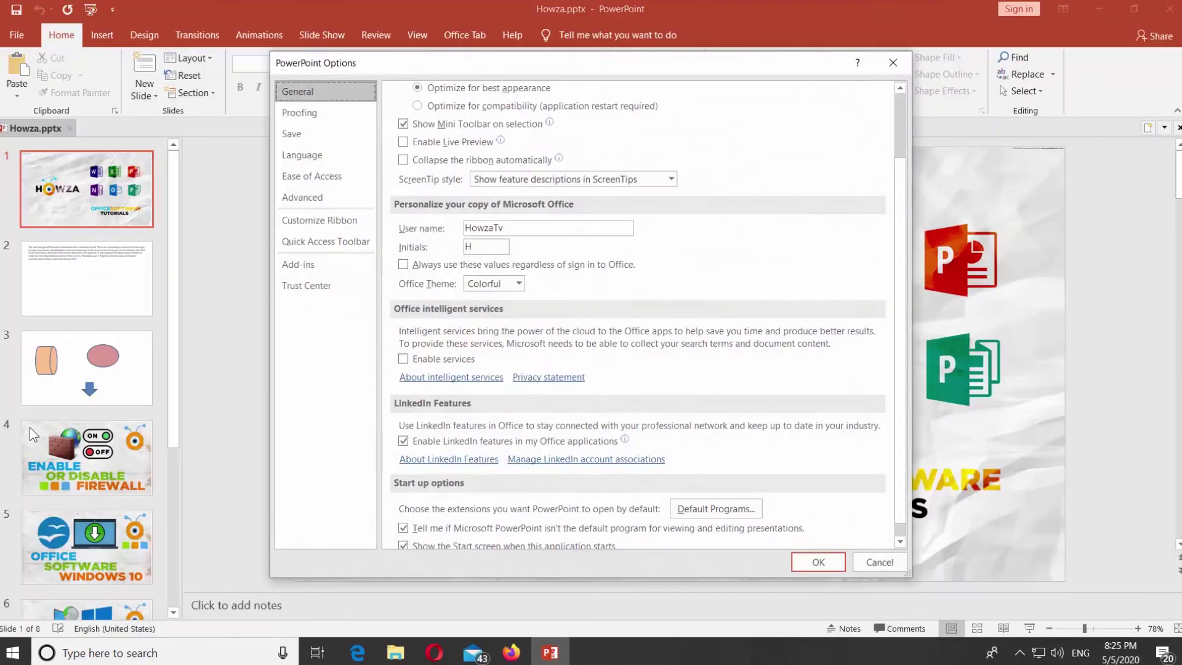
{"action": "left_click", "coordinate": [425, 144]}
{"action": "left_click", "coordinate": [819, 562]}
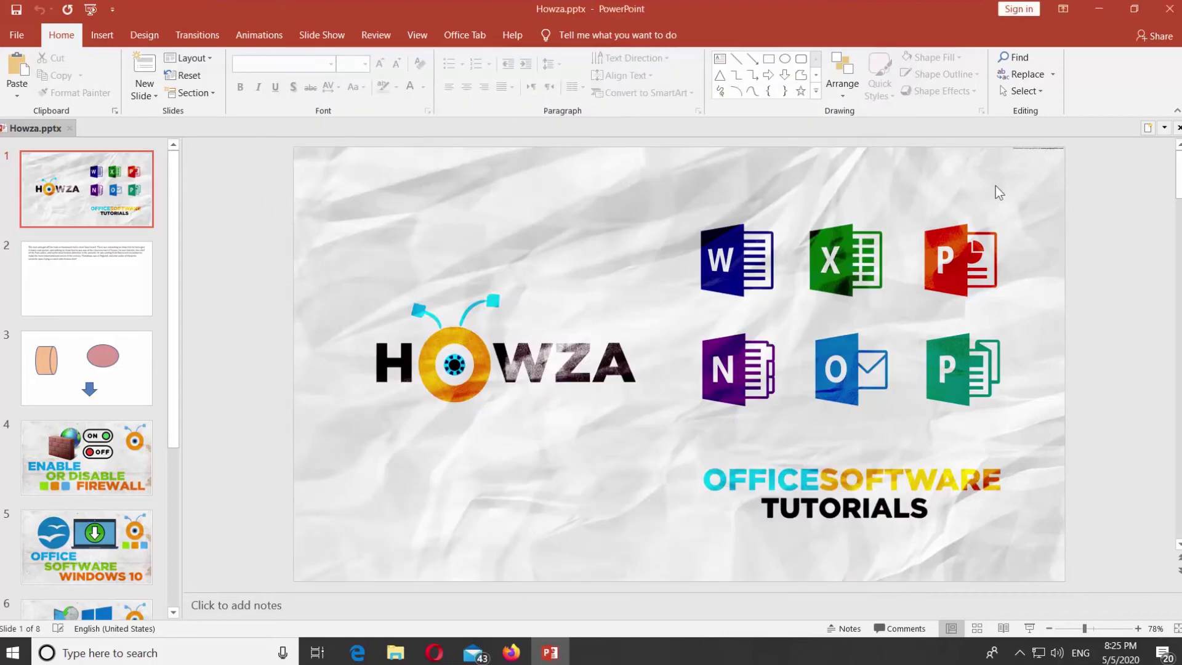